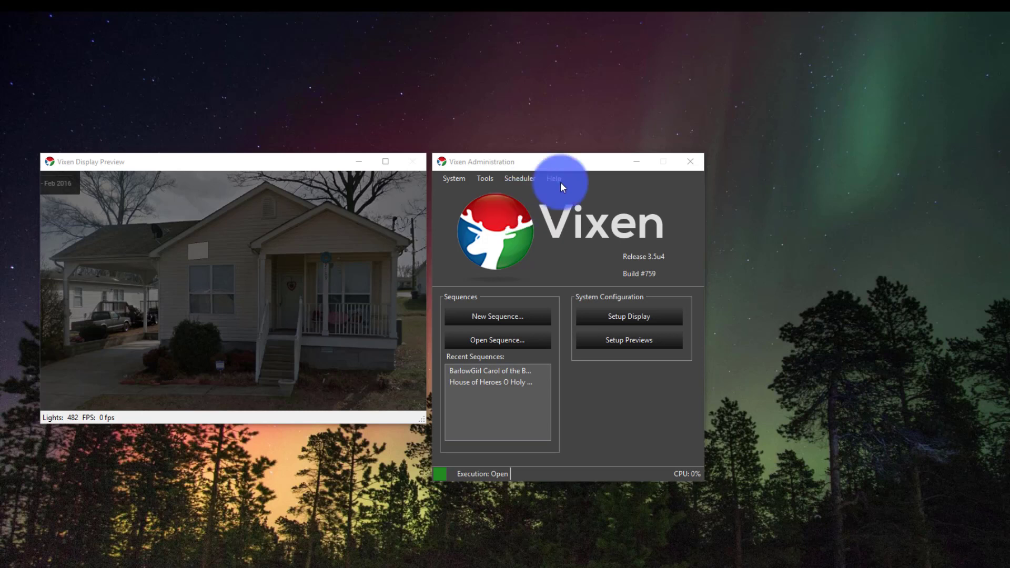
Step: Bring up the Administration window's Scheduler menu showing Shows, Schedules and Enabled
left_click(534, 178)
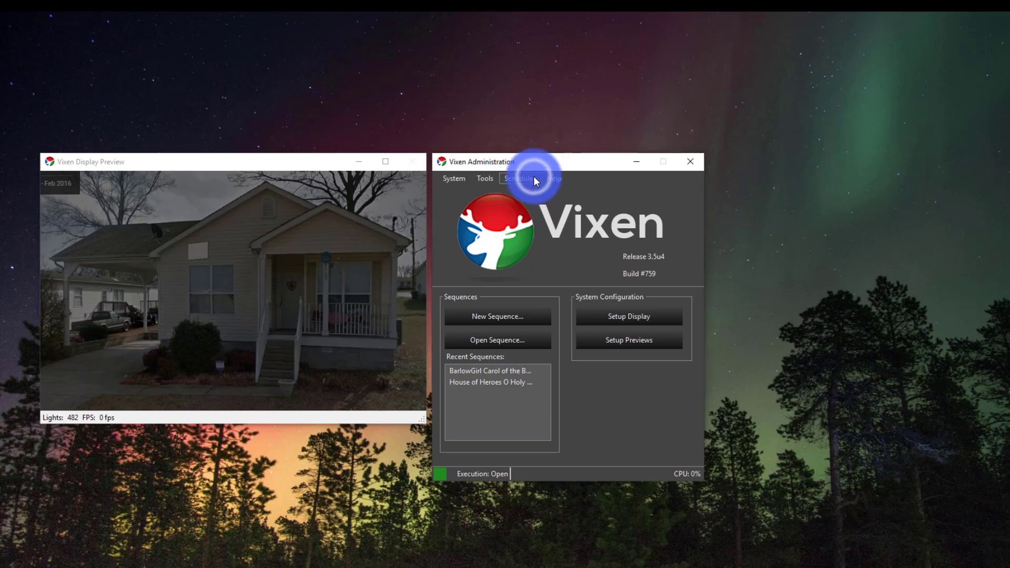
left_click(533, 180)
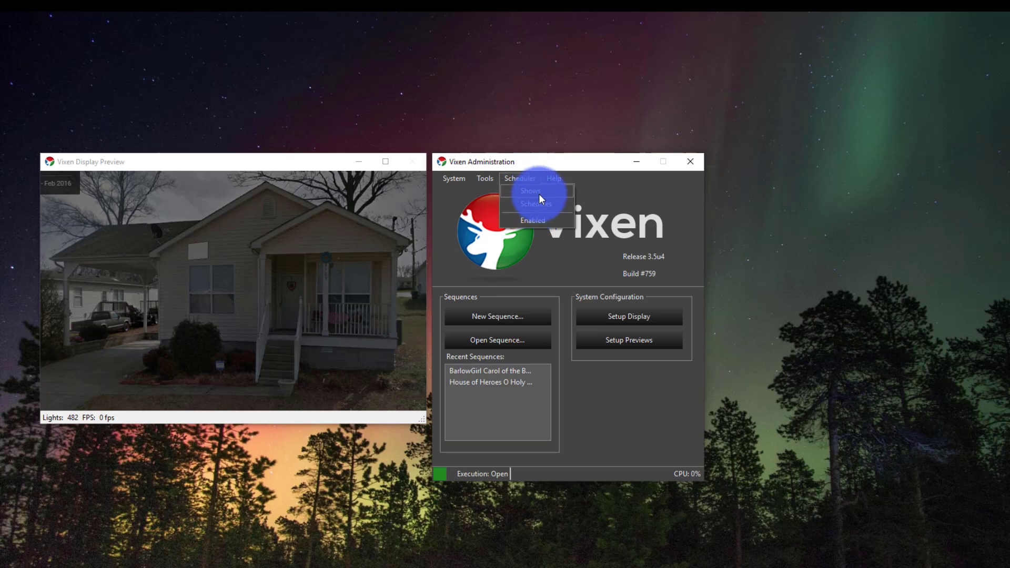
left_click(537, 192)
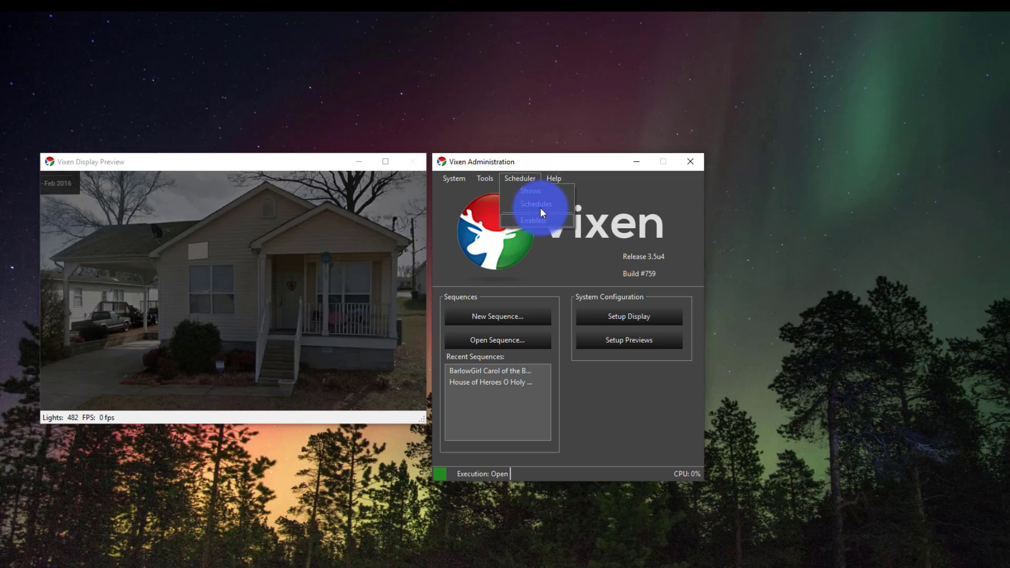
Step: In the Shows list, add an entry named New Show below Christmas 2018
left_click(545, 189)
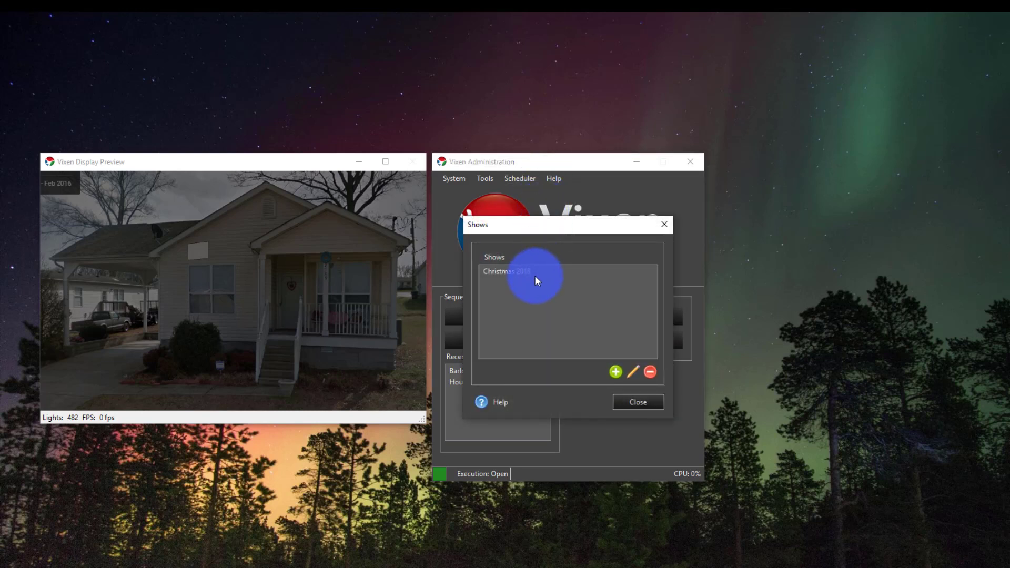
left_click(618, 372)
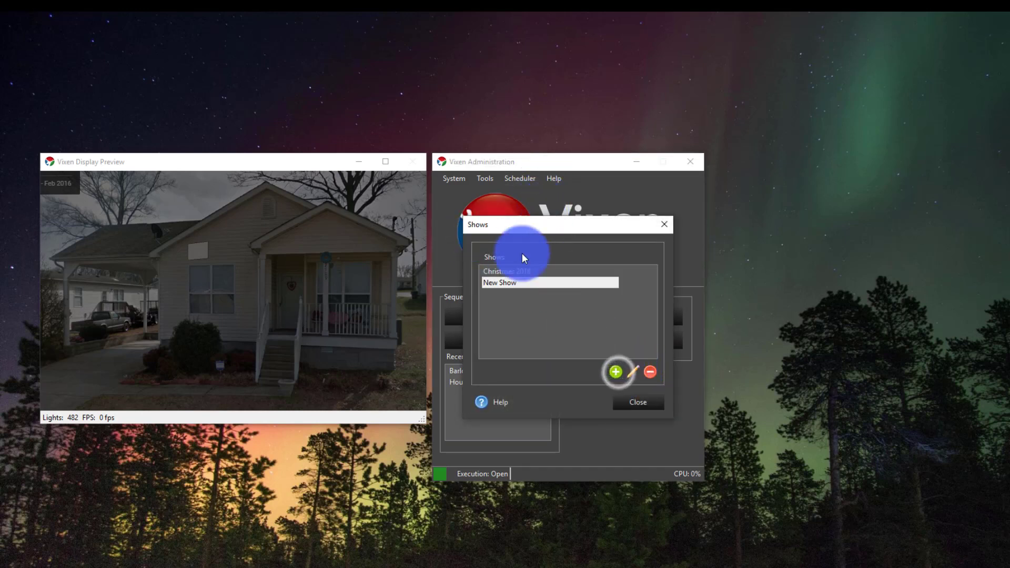
left_click(518, 285)
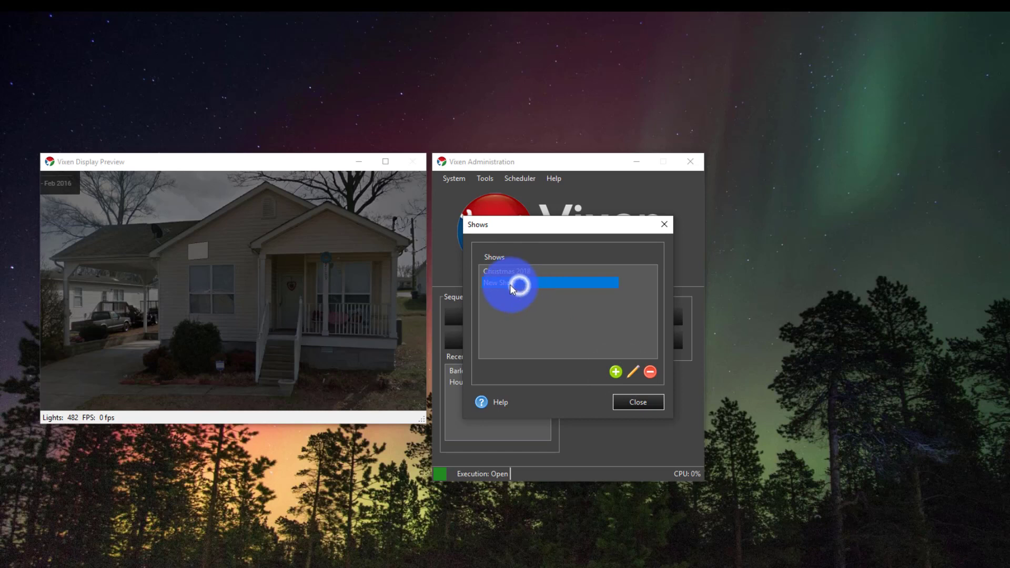
left_click(547, 290)
left_click(538, 285)
left_click(644, 399)
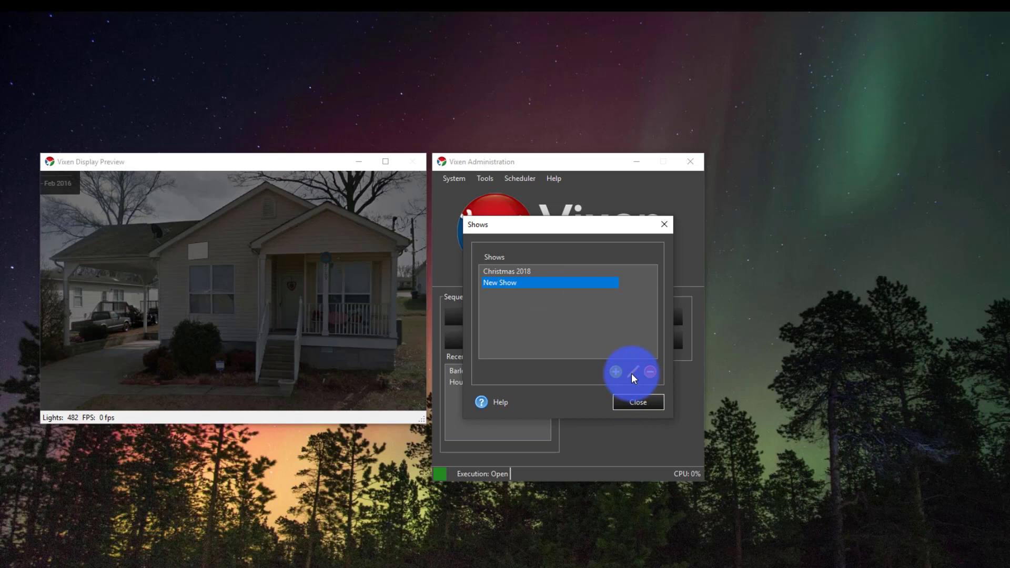
Step: Review New Show's empty Startup, Background, Sequential and Shutdown lists in Setup a Show, ending on Sequential
left_click(632, 373)
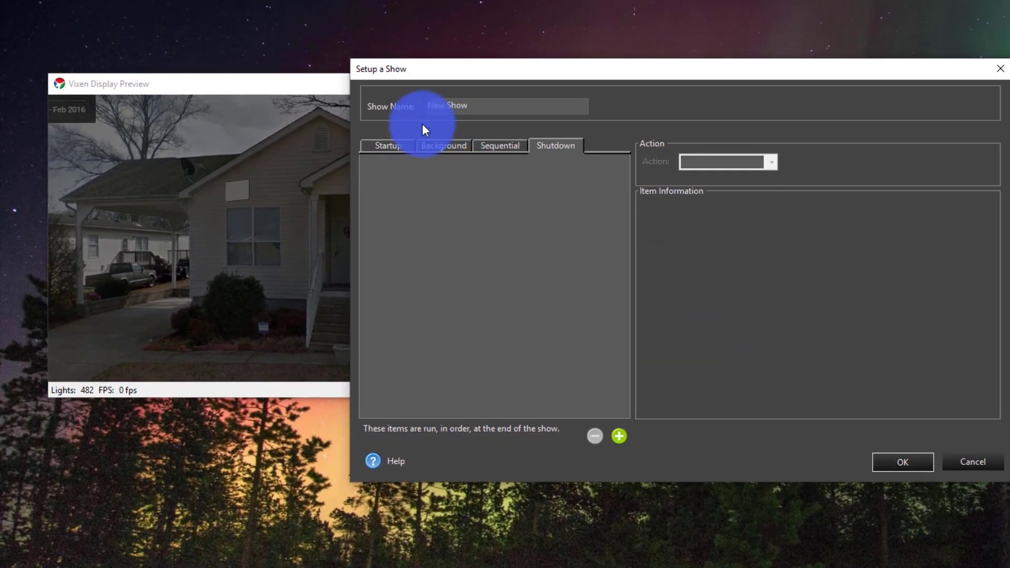
left_click(391, 143)
left_click(445, 147)
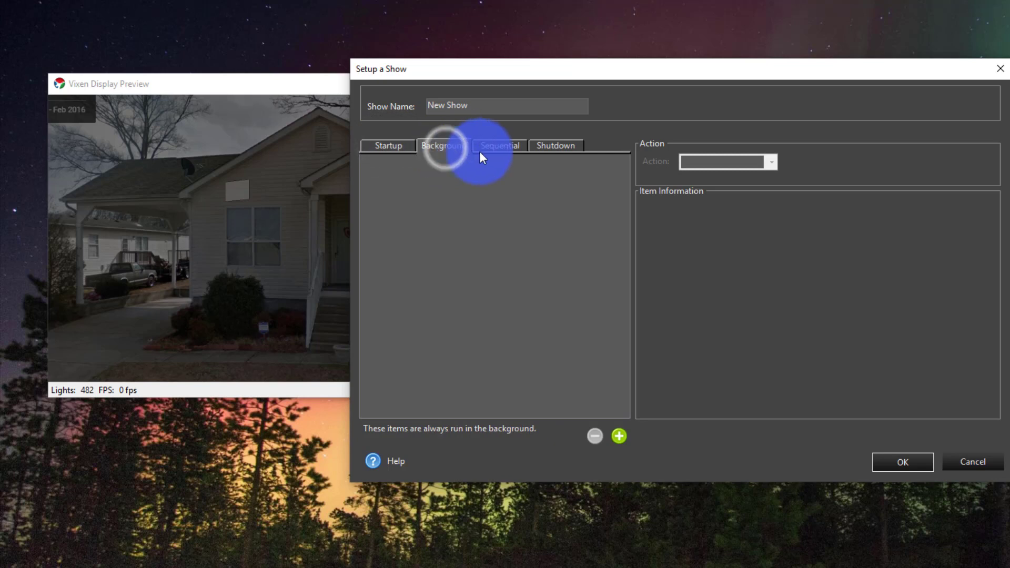
left_click(505, 149)
left_click(563, 146)
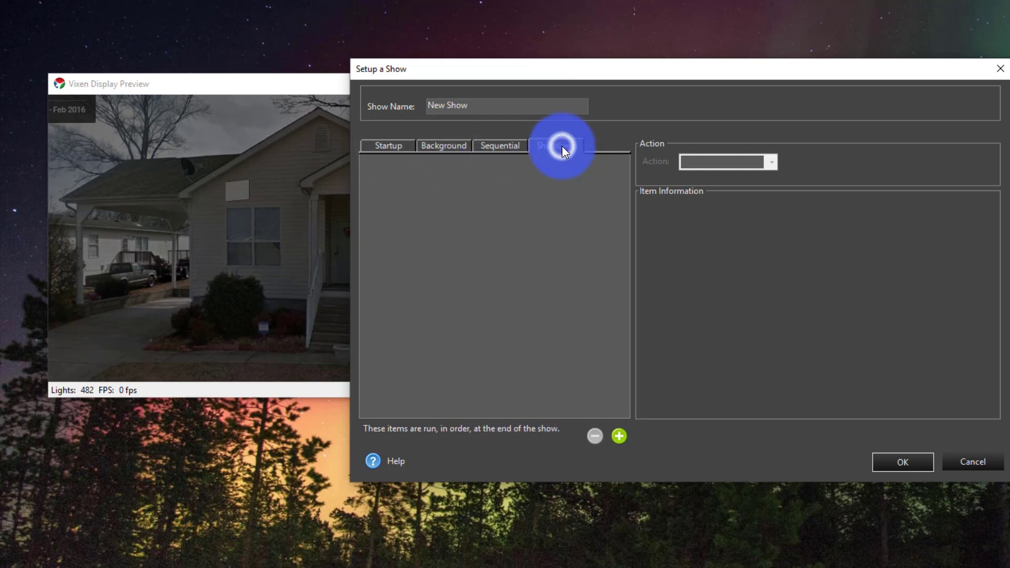
left_click(450, 146)
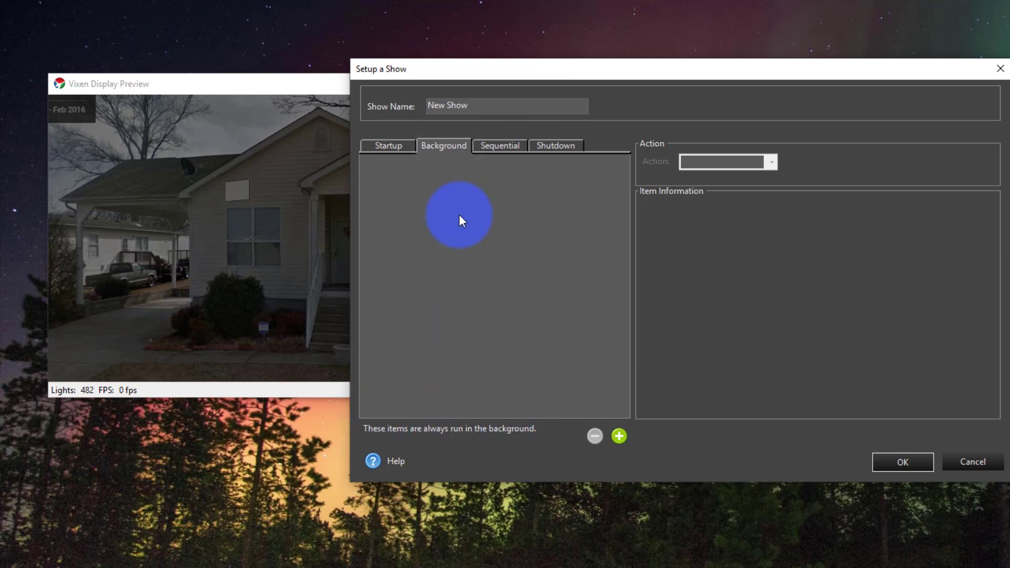
left_click(489, 144)
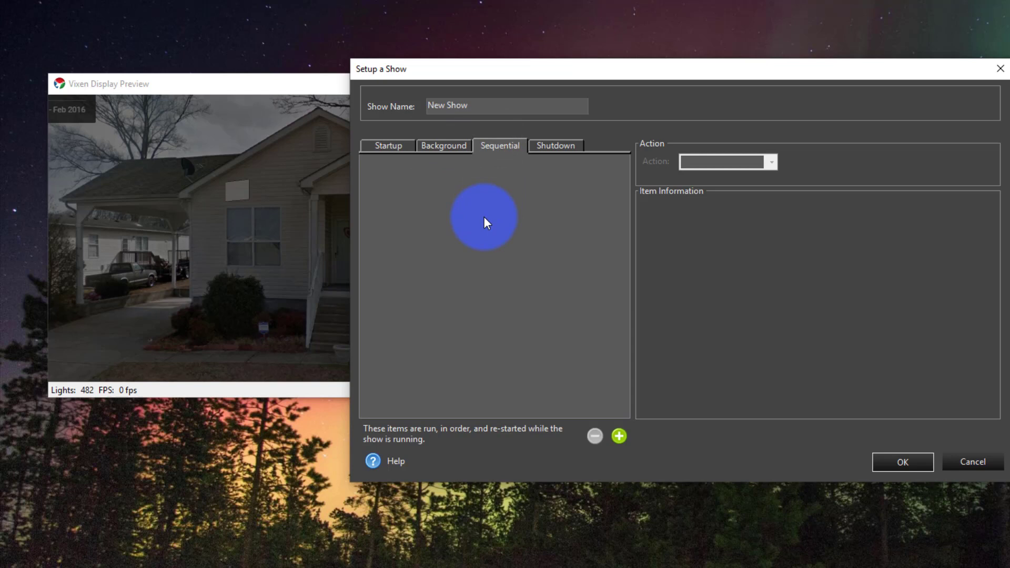
left_click(406, 146)
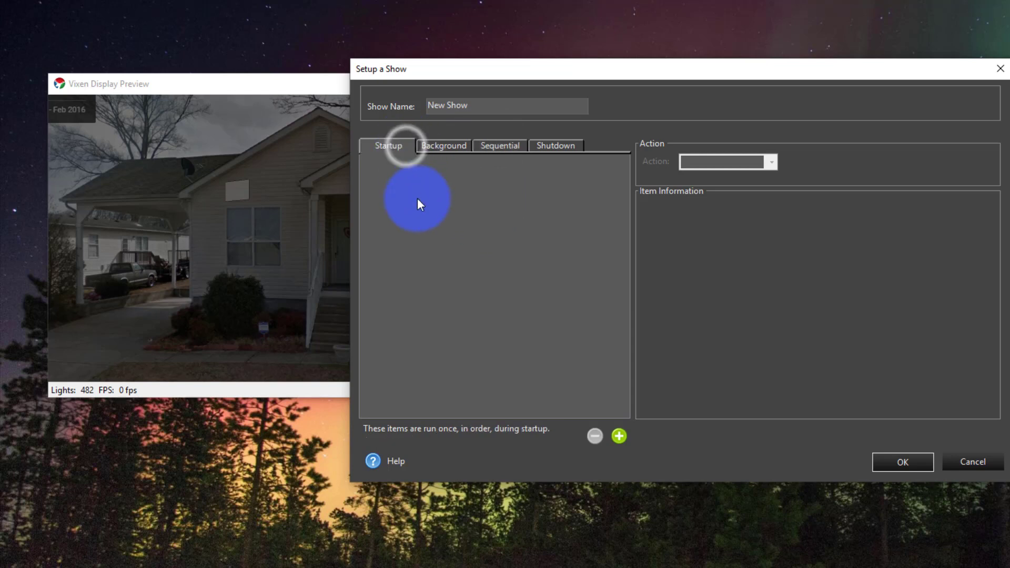
left_click(536, 142)
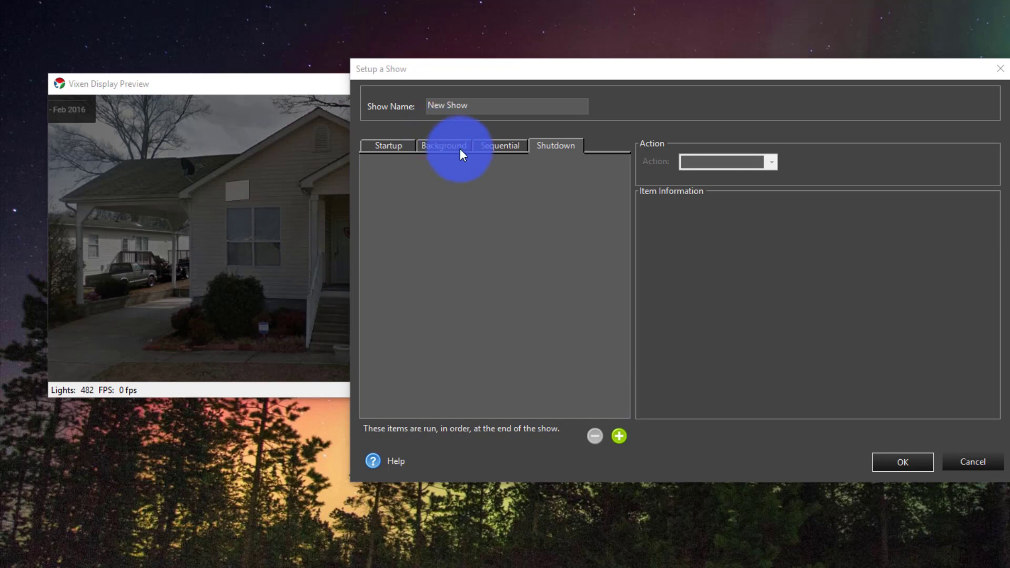
left_click(489, 145)
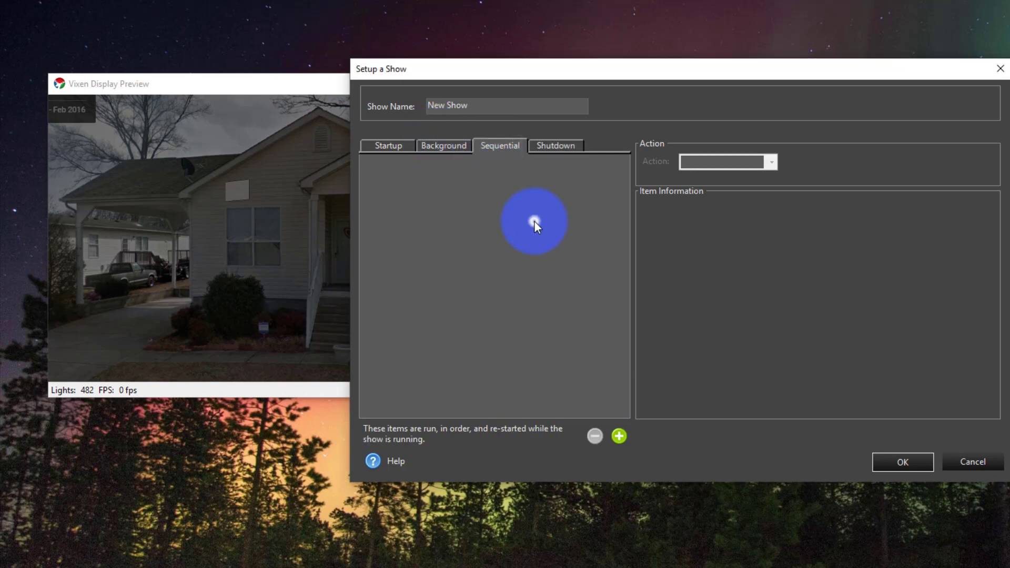
Step: Add a sequential item that runs the House of Heroes O Holy Night sequence
left_click(620, 438)
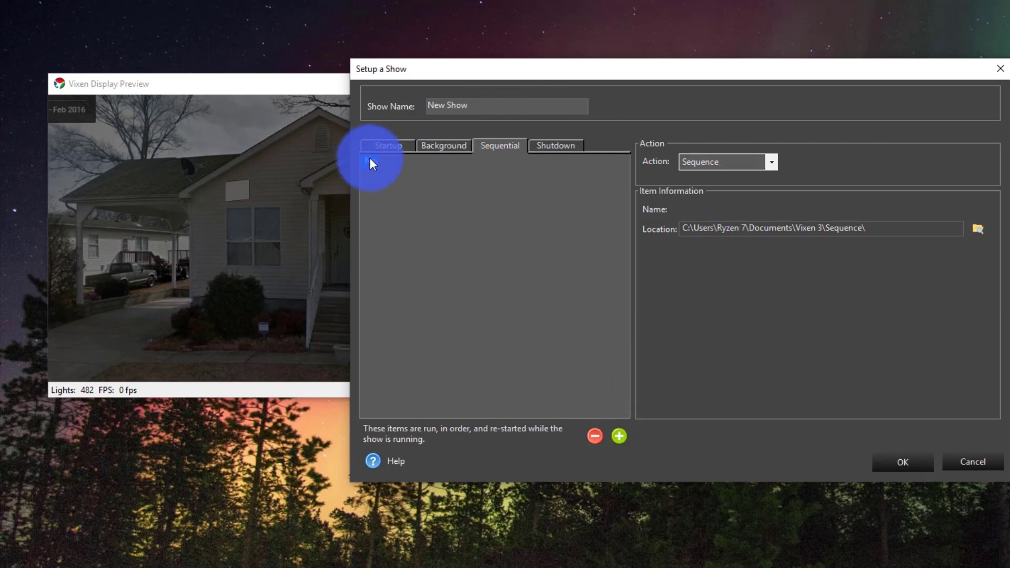
left_click(375, 161)
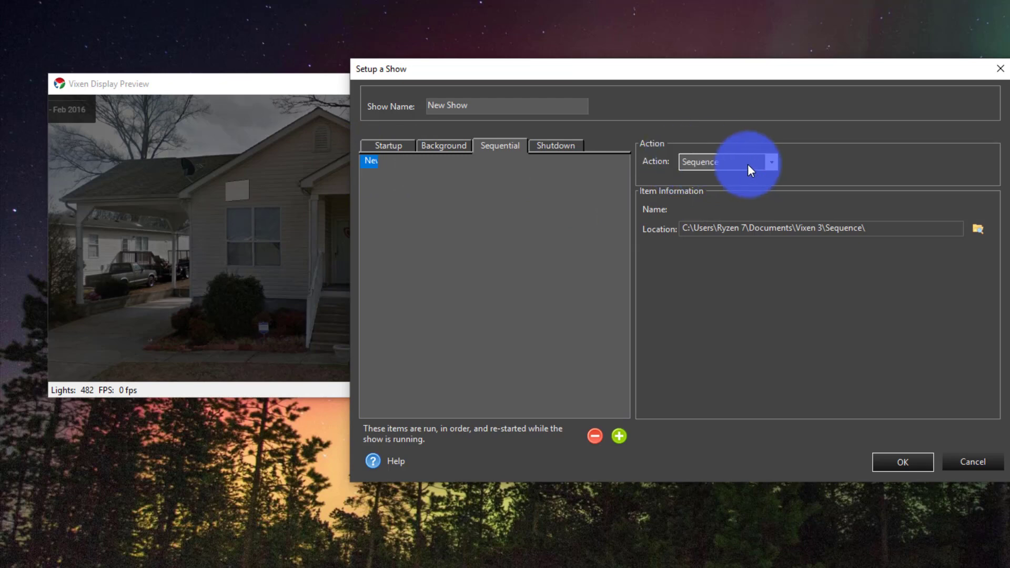
left_click(975, 230)
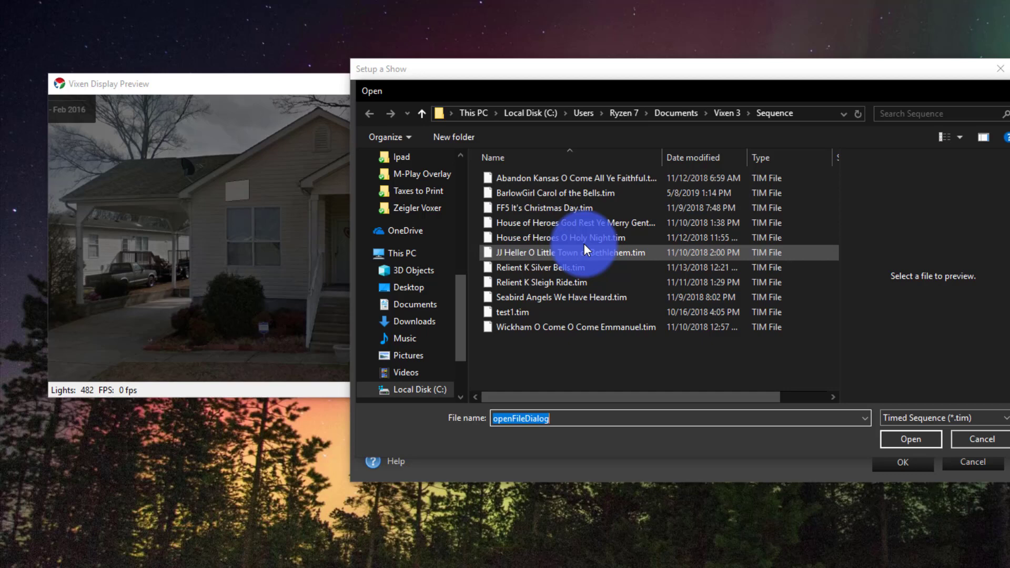
left_click(586, 243)
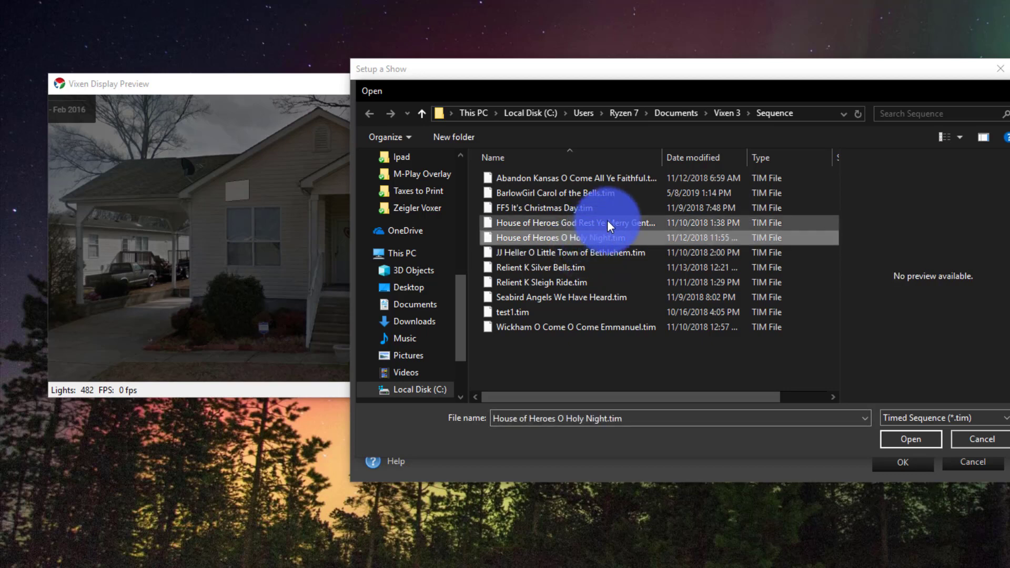
left_click(905, 437)
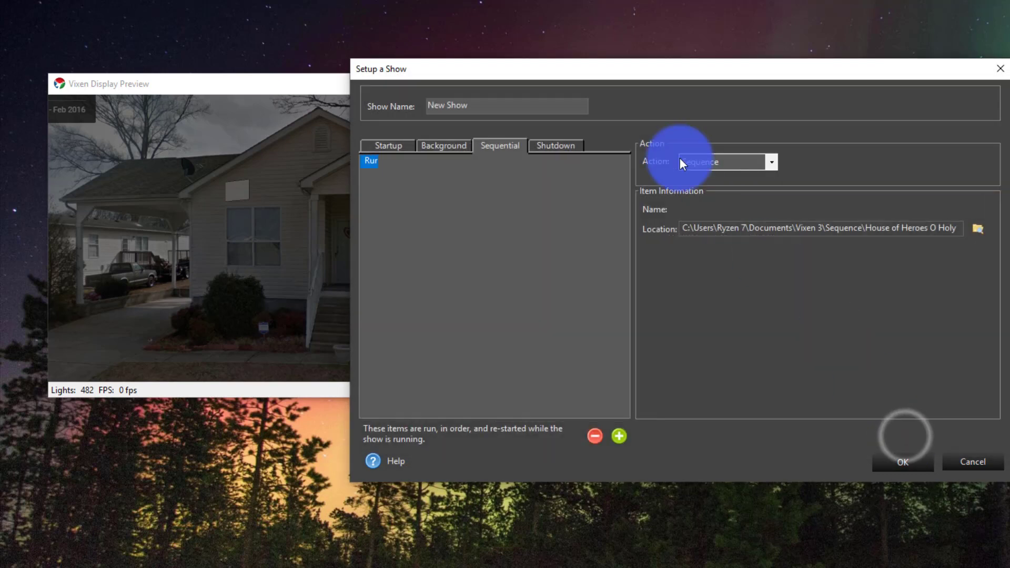
Step: Add Relient K Sleigh Ride and BarlowGirl Carol of the Bells items, keeping Action as Sequence
left_click(619, 435)
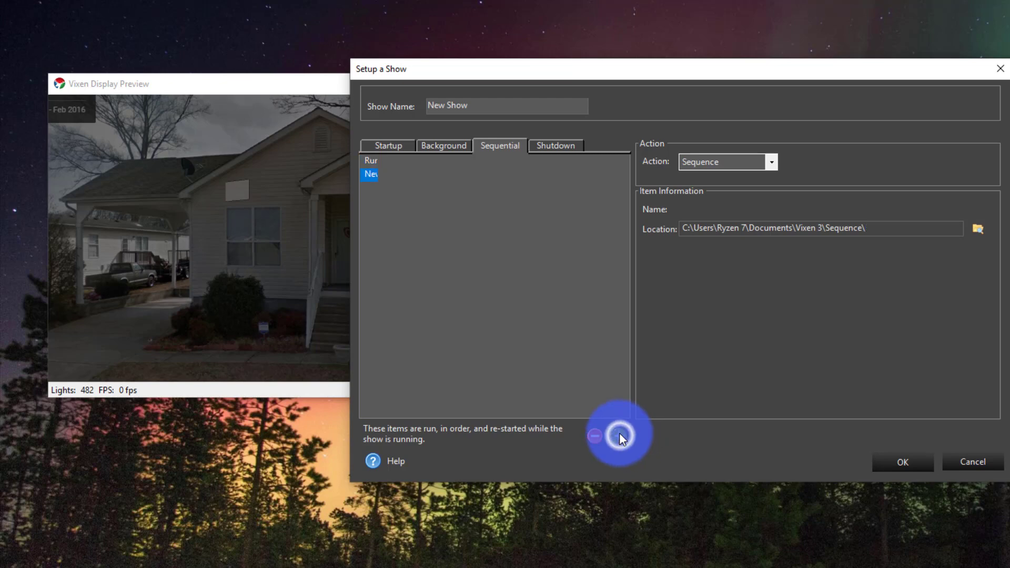
left_click(978, 230)
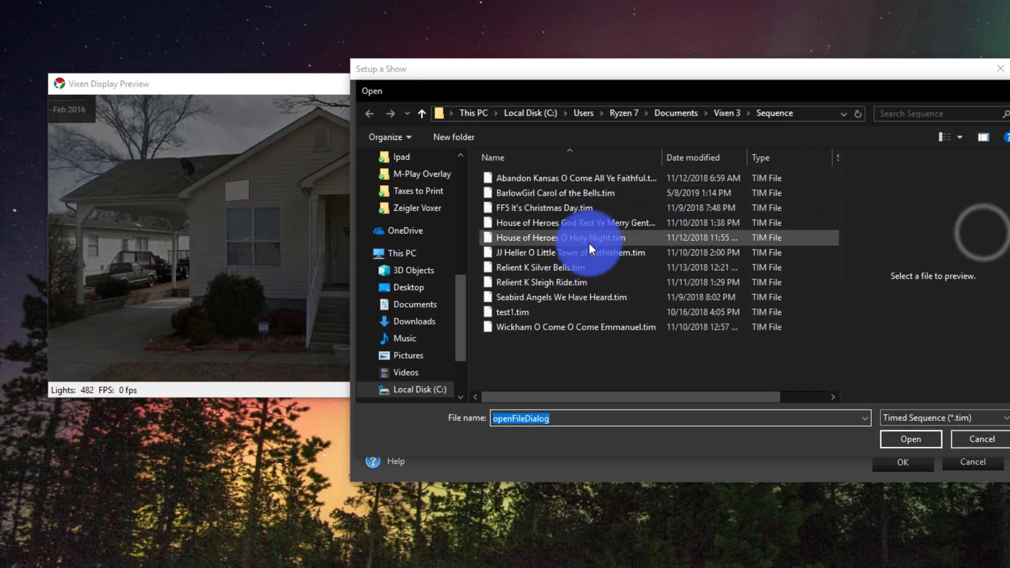
double_click(593, 283)
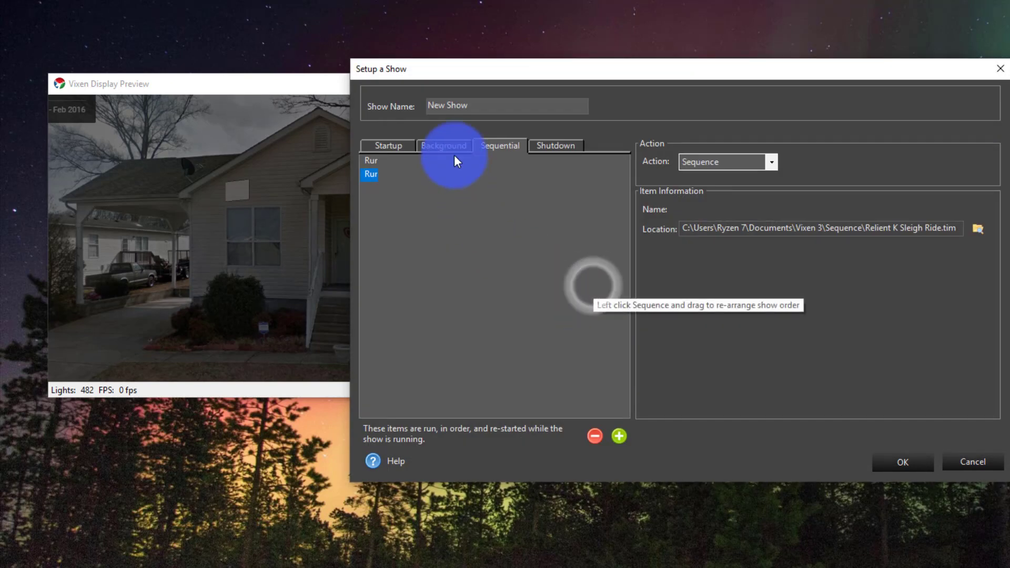
left_click(620, 435)
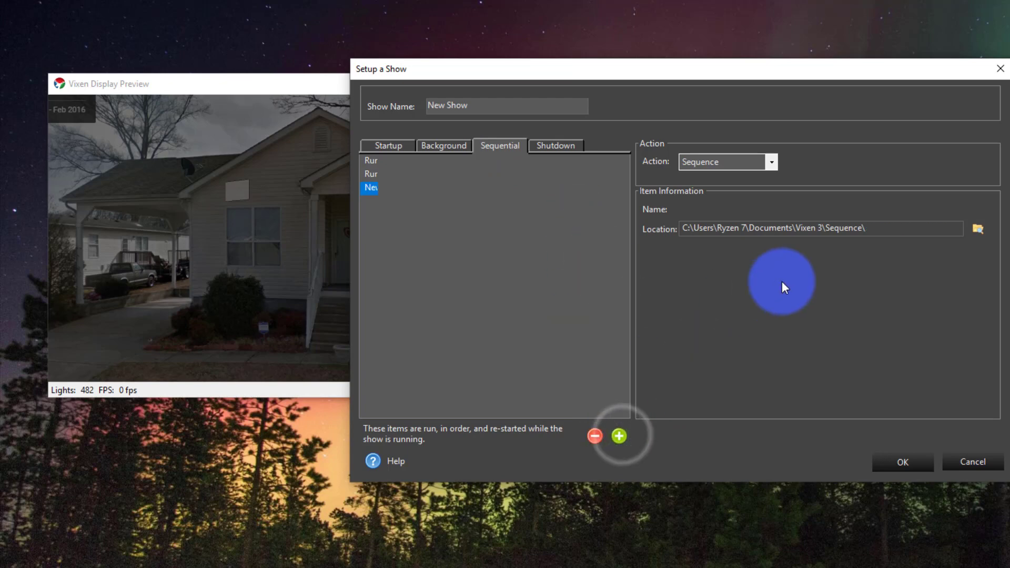
left_click(979, 228)
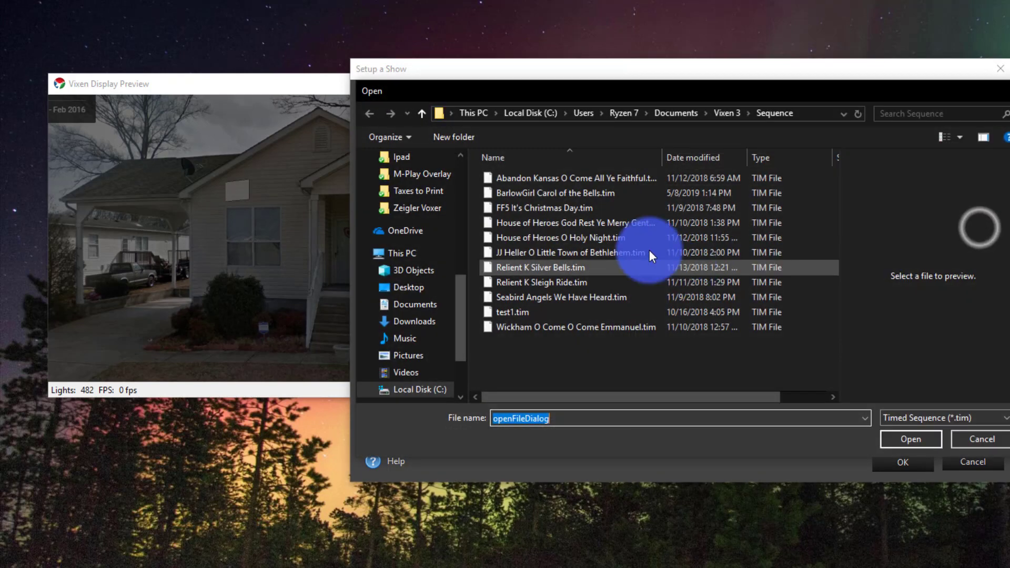
double_click(629, 193)
left_click(761, 162)
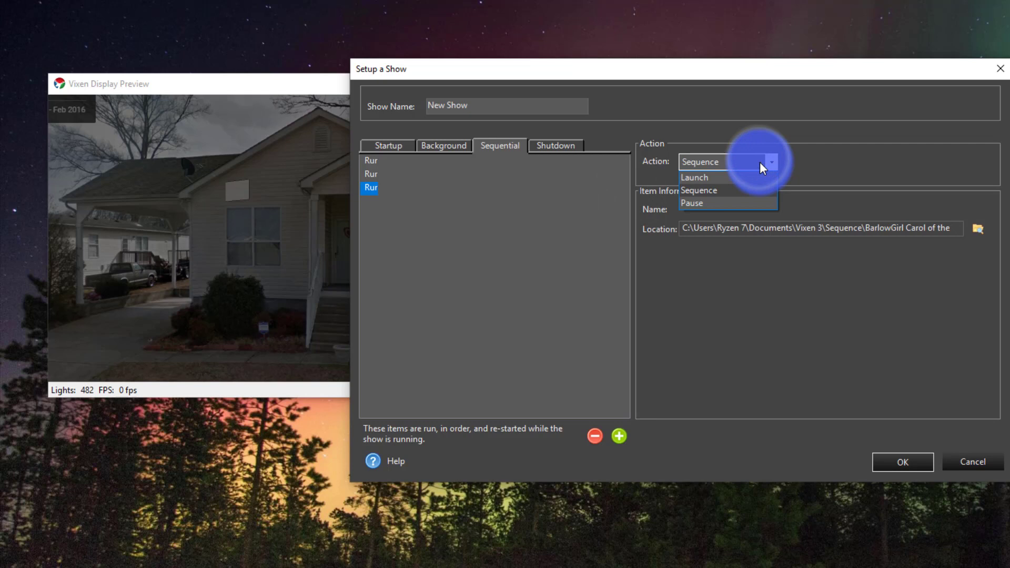
left_click(760, 162)
left_click(759, 196)
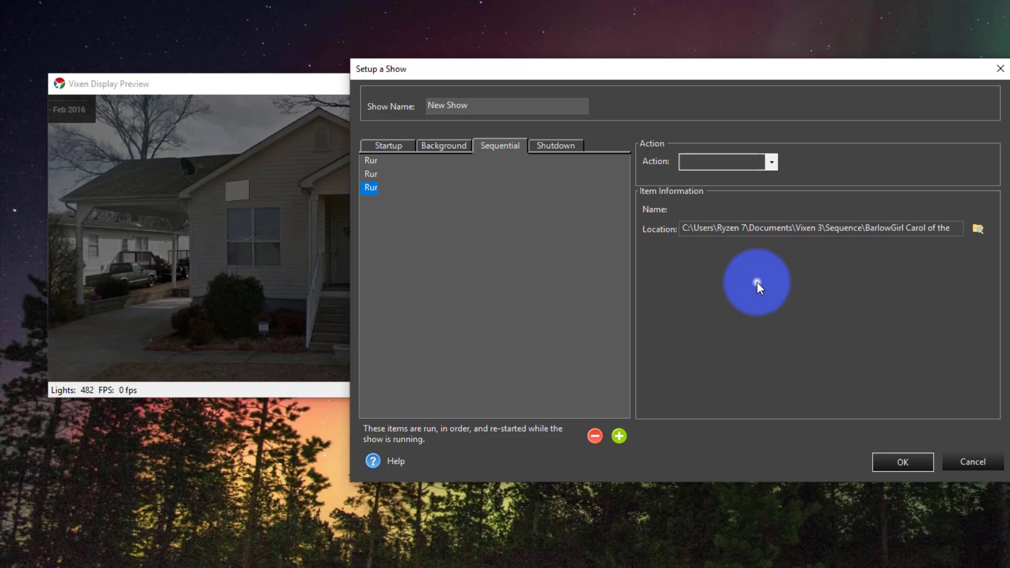
Step: Save New Show's setup, close the Shows dialog, and open Scheduler > Schedules
left_click(918, 463)
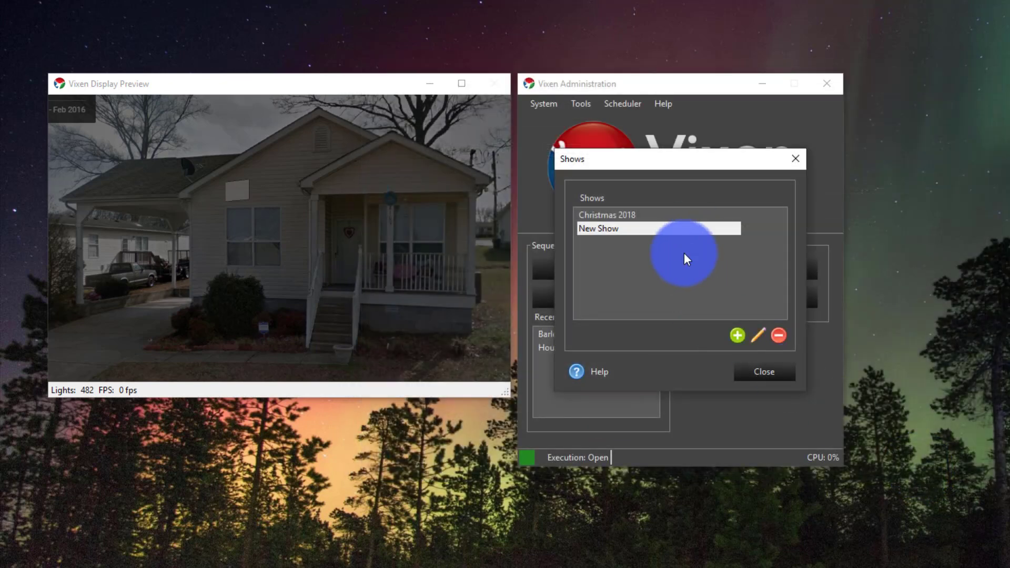
left_click(760, 375)
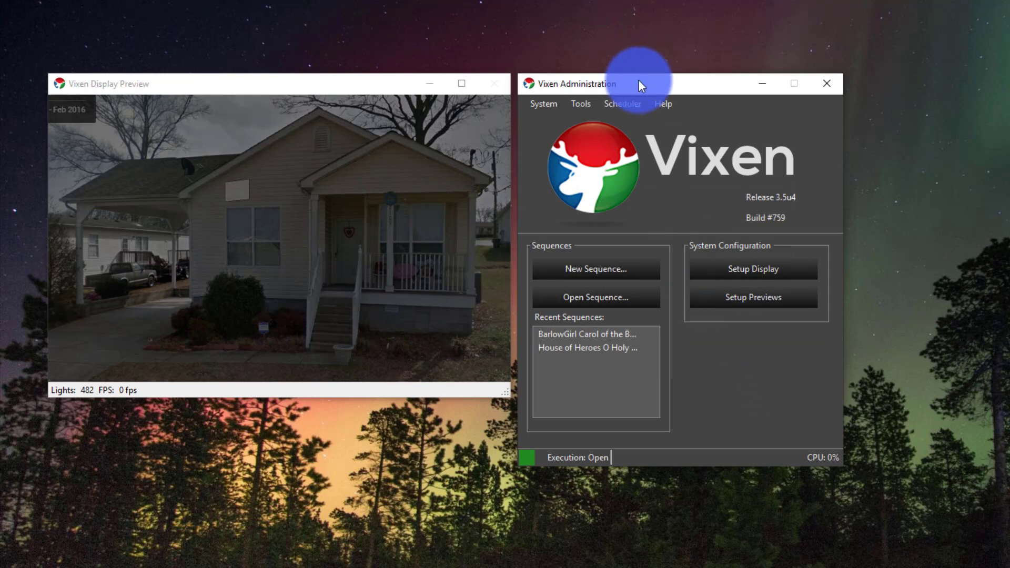
left_click(628, 99)
left_click(629, 132)
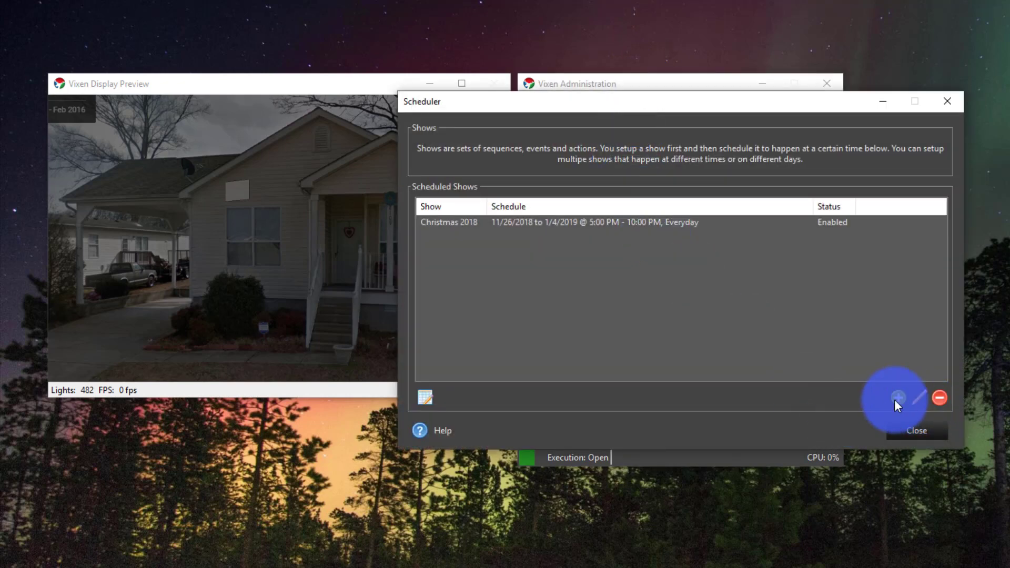
left_click(556, 231)
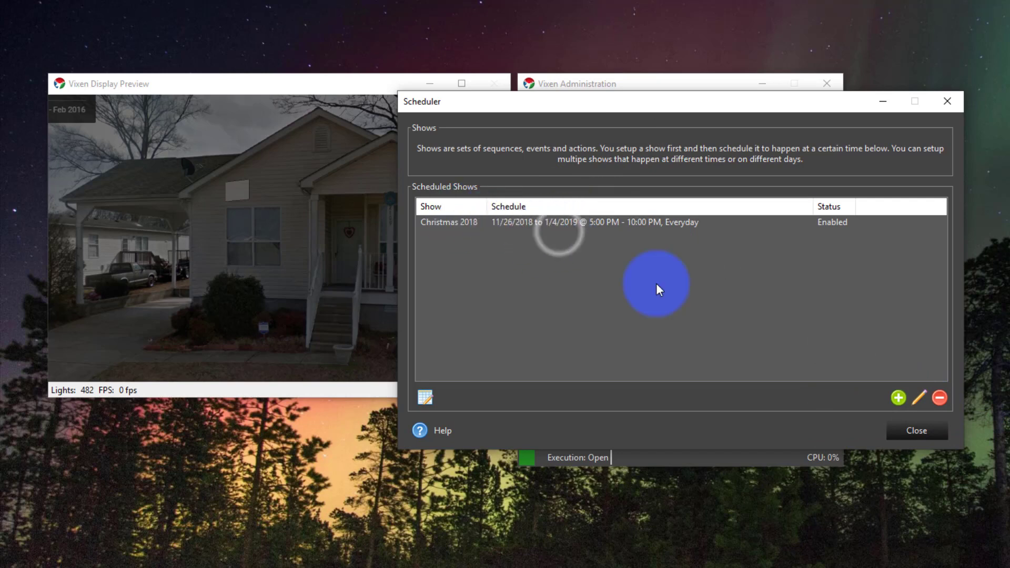
Step: Add a schedule for New Show from 5/8/2019 to 5/31/2019, every day at 12:00 AM
left_click(893, 398)
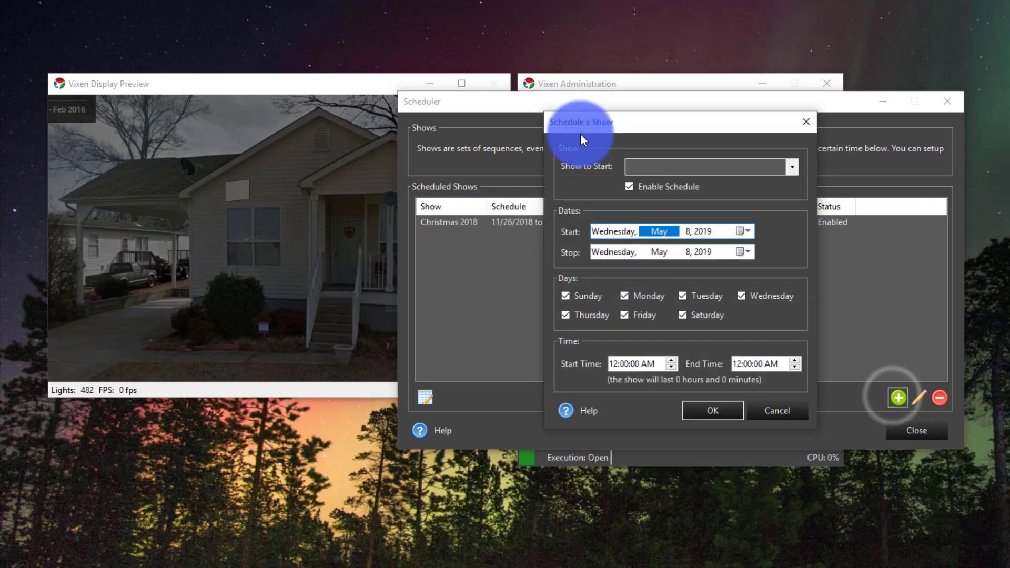
left_click(719, 173)
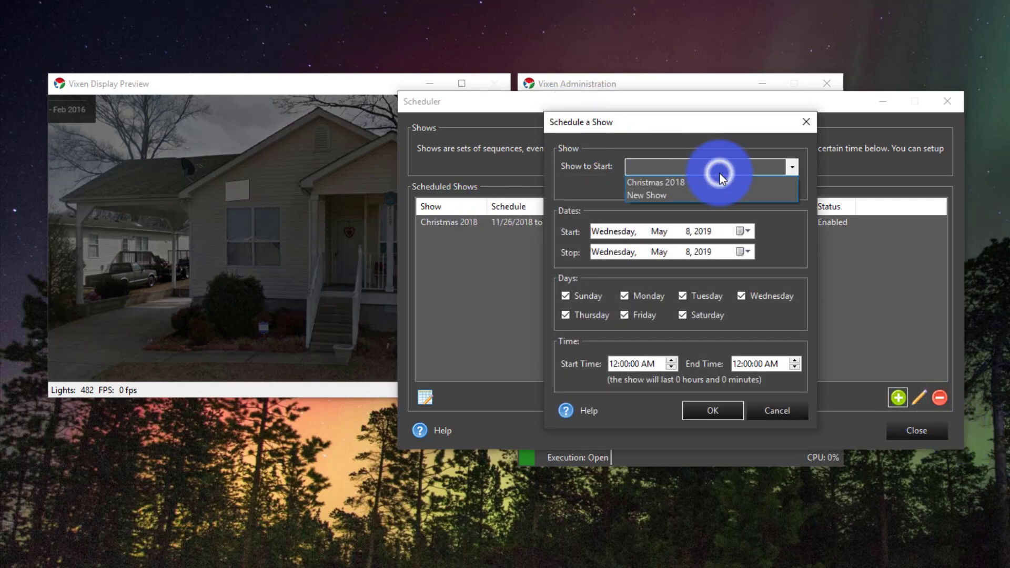
left_click(703, 196)
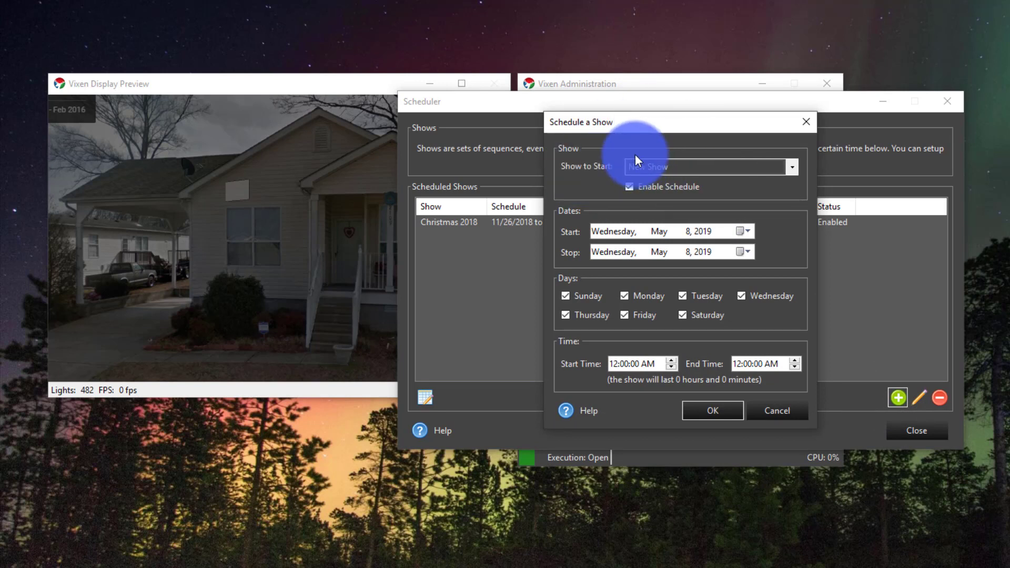
left_click(630, 186)
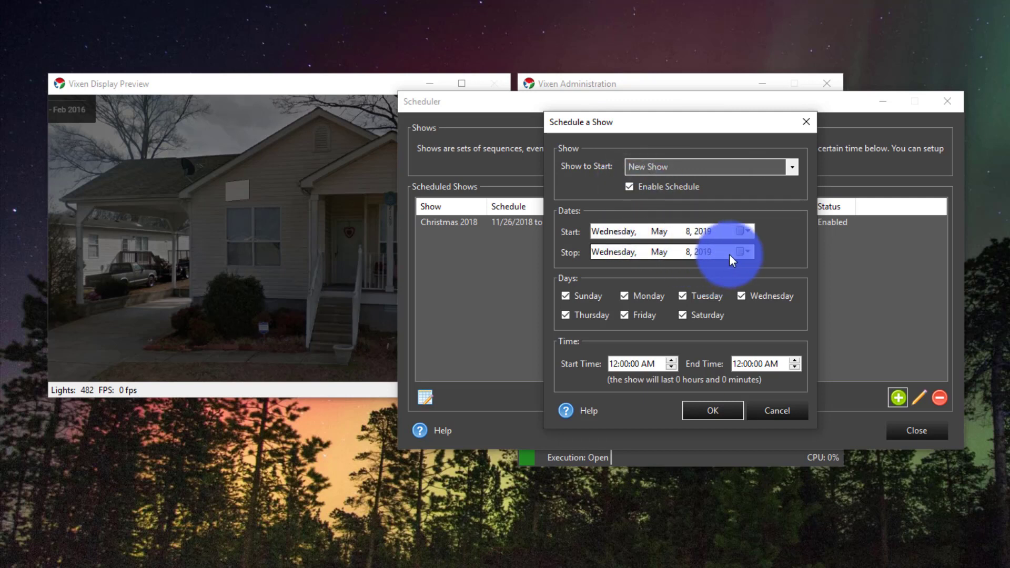
left_click(743, 252)
left_click(714, 342)
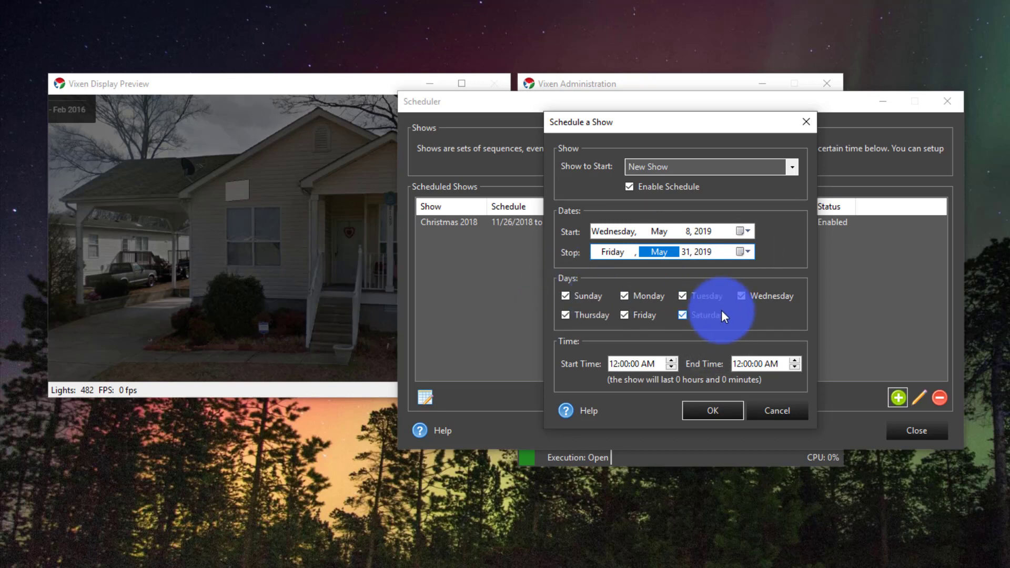
left_click_drag(732, 361, 754, 362)
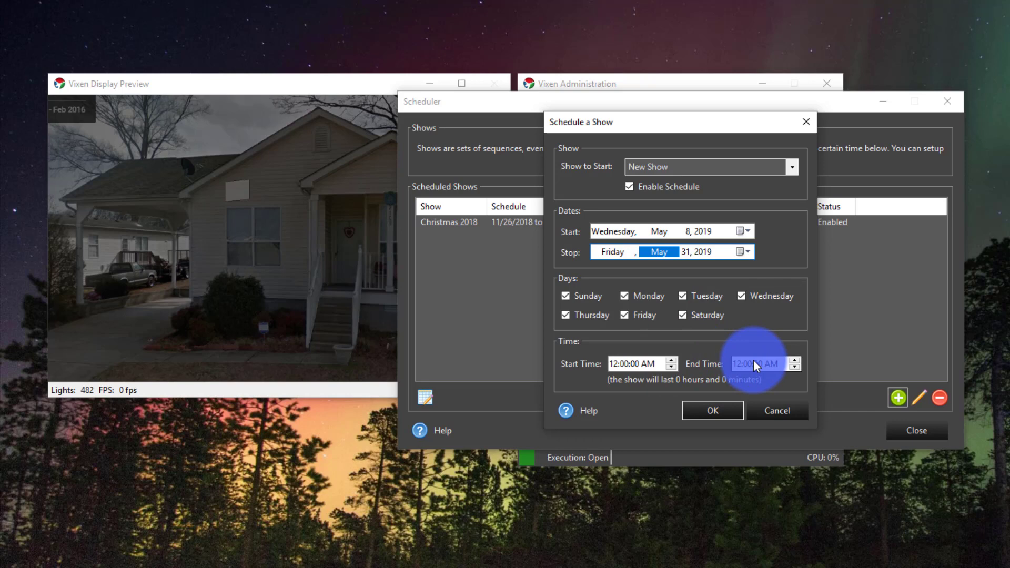
left_click(719, 413)
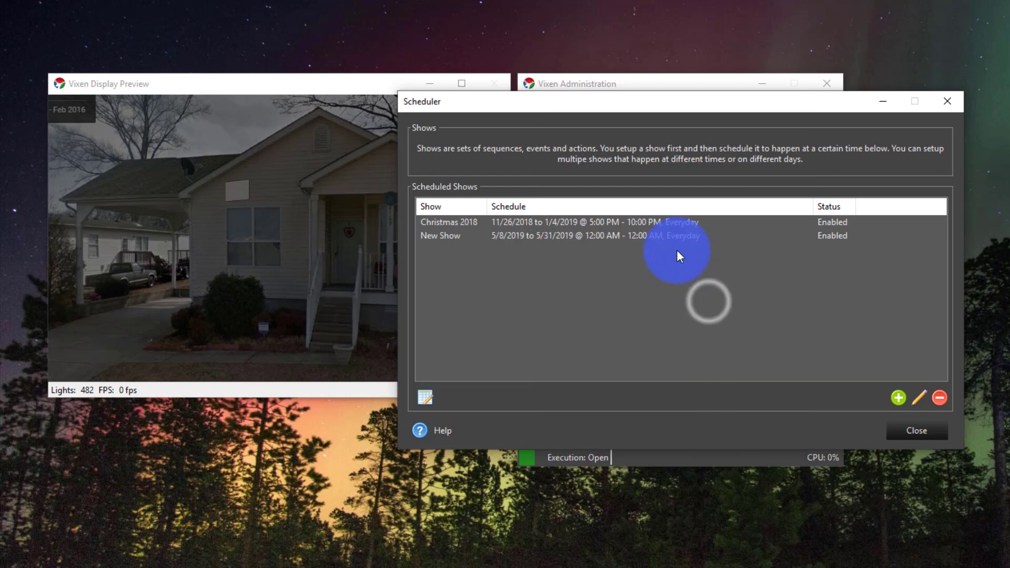
Step: Close the Scheduler window and choose Scheduler > Enabled to turn scheduling on
left_click(660, 234)
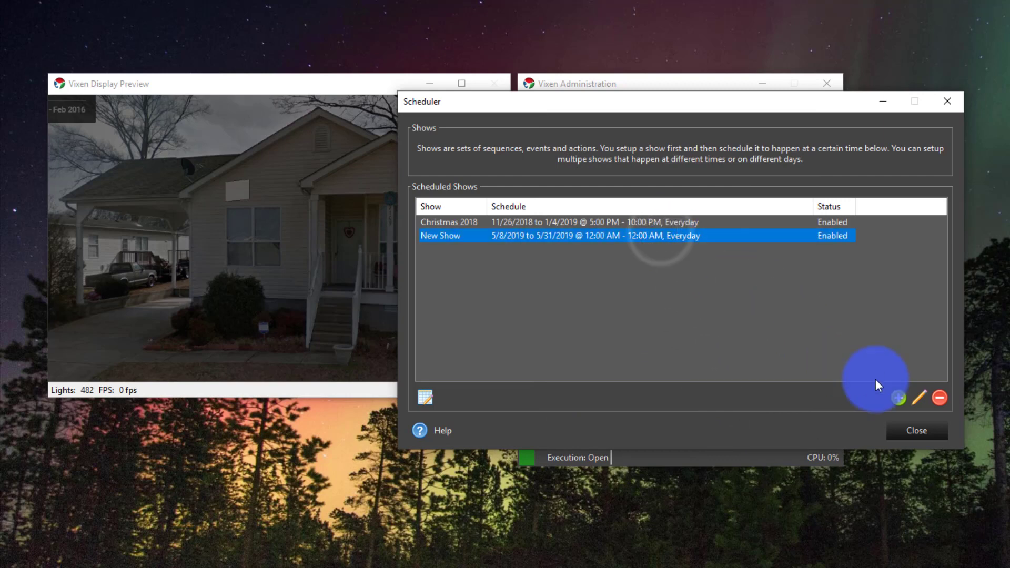
left_click(921, 424)
left_click(611, 106)
left_click(638, 155)
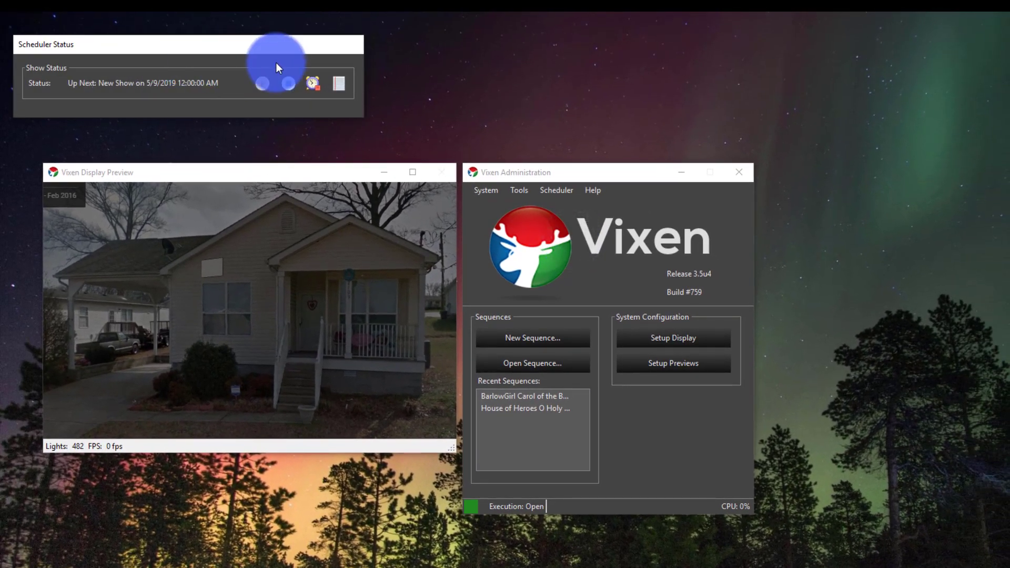
left_click(553, 191)
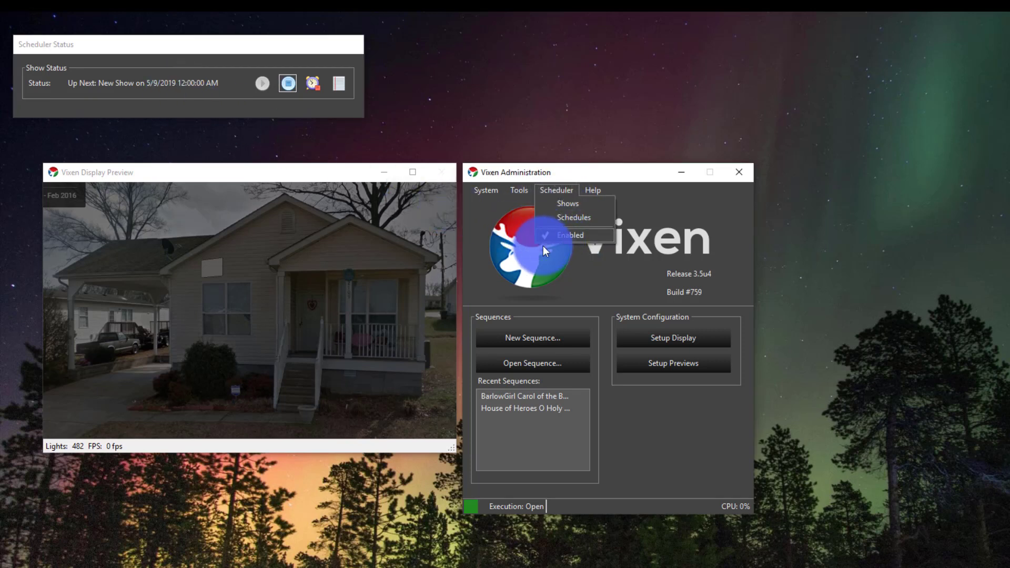
left_click(165, 43)
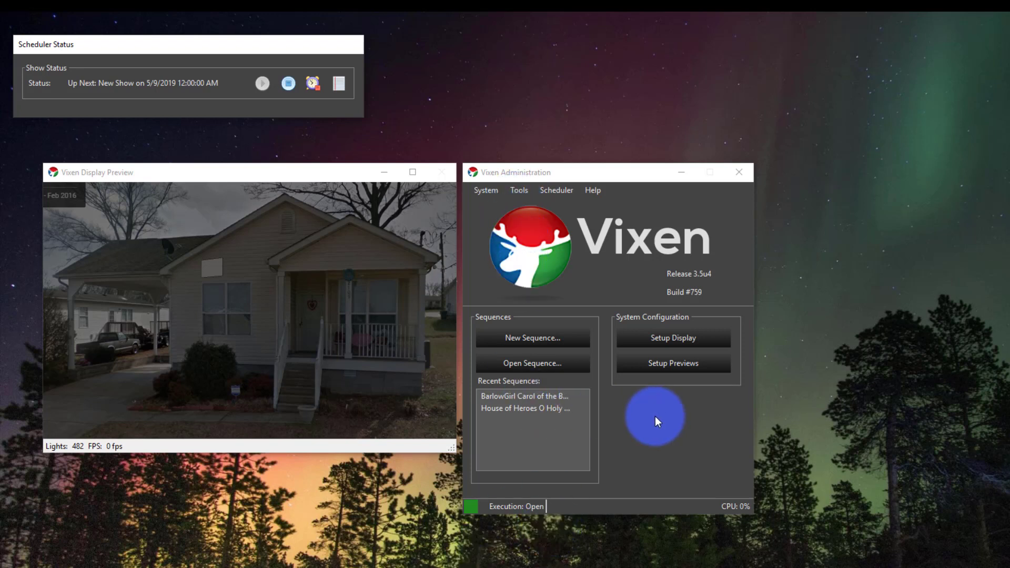
left_click(567, 447)
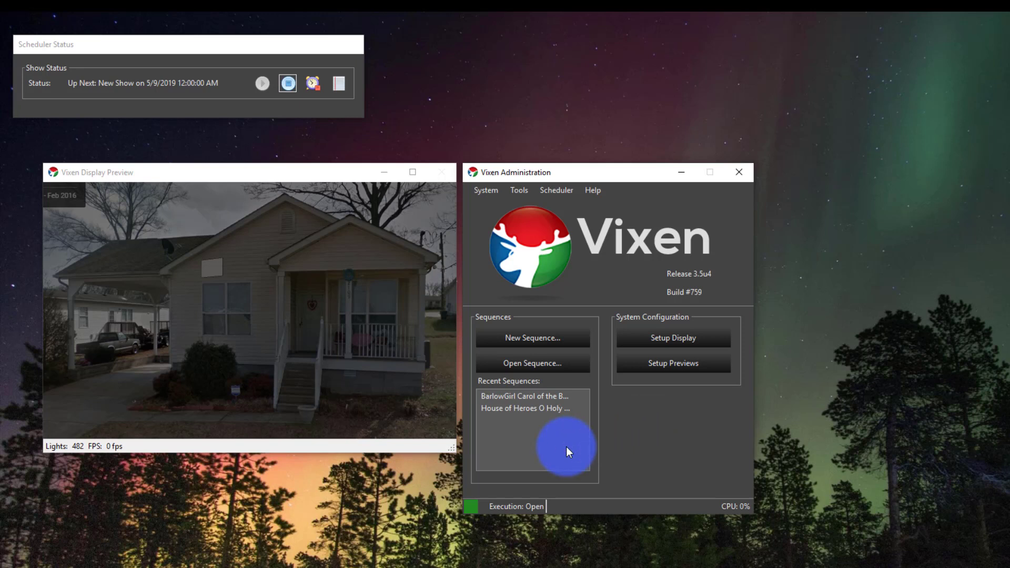
left_click(341, 113)
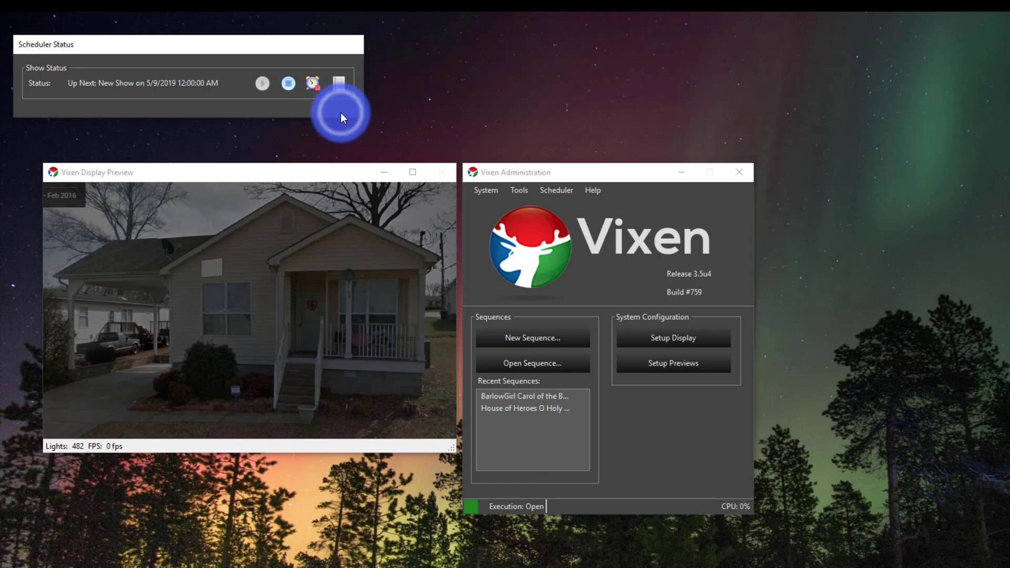